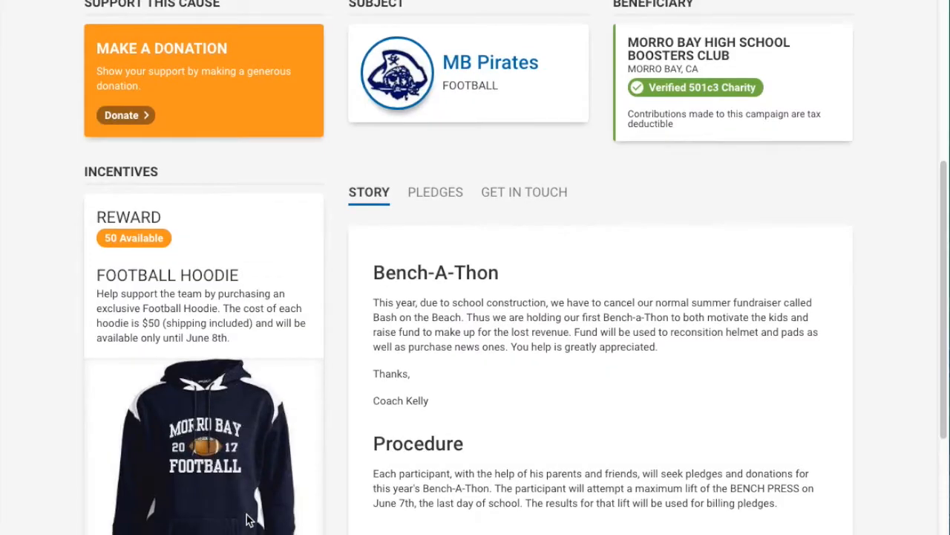
Open the MBHS Bench-a-Thon campaign for editing and go to its Challenges section.
scroll(240, 455, "up", 5)
scroll(240, 461, "up", 3)
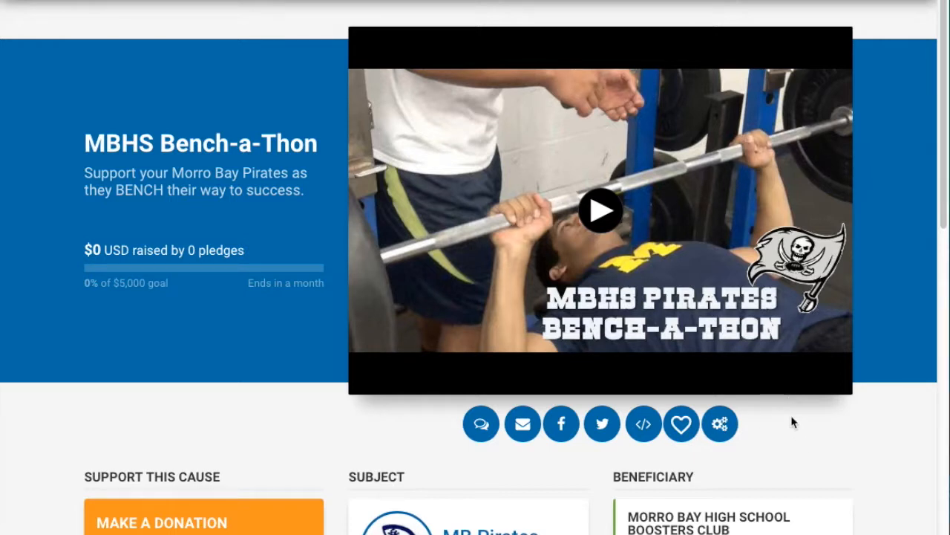
left_click(721, 423)
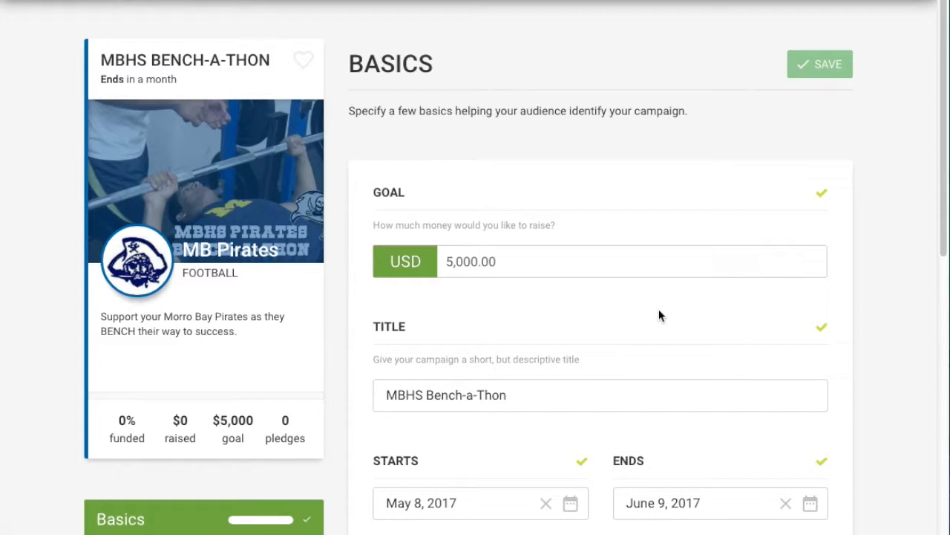
scroll(659, 309, "down", 3)
scroll(659, 310, "down", 1)
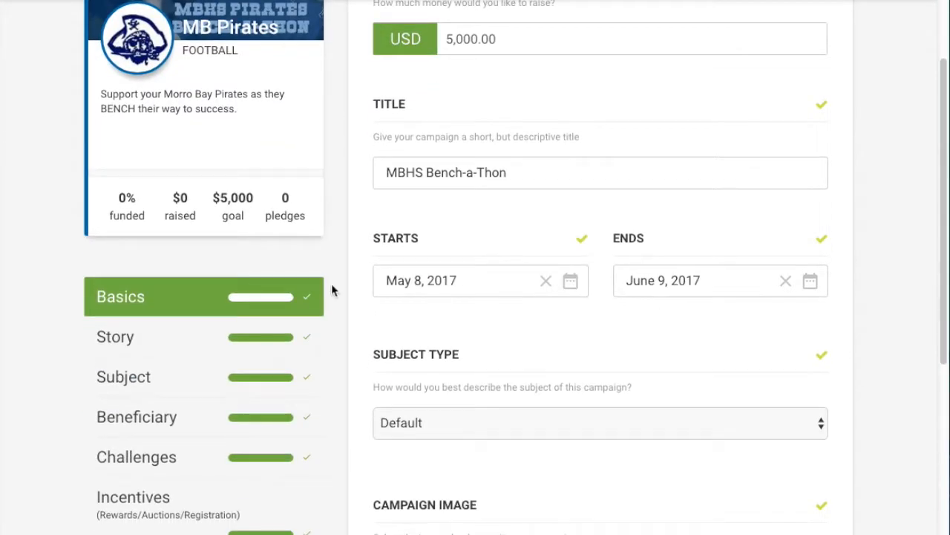
left_click(168, 463)
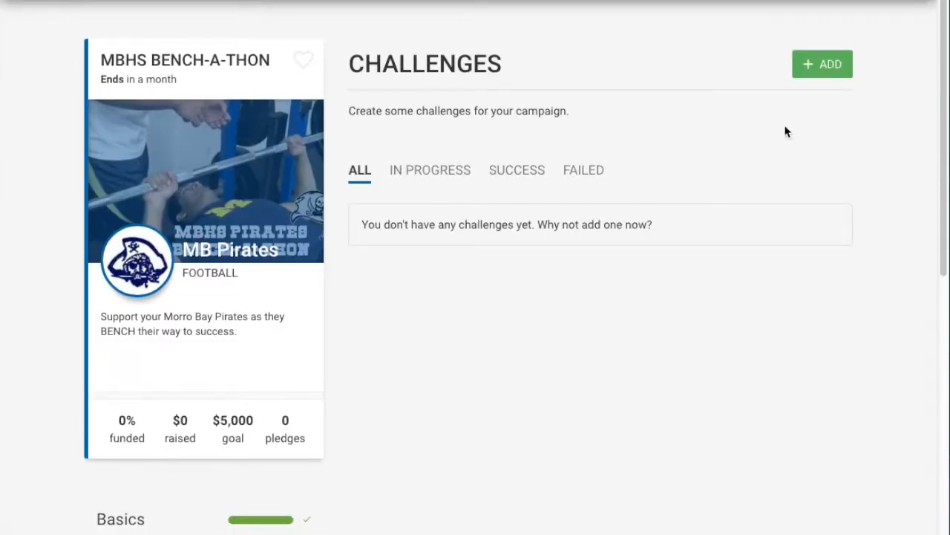
Start a new challenge, keep the subject type Custom, and enter the first player's name as the subject.
left_click(823, 68)
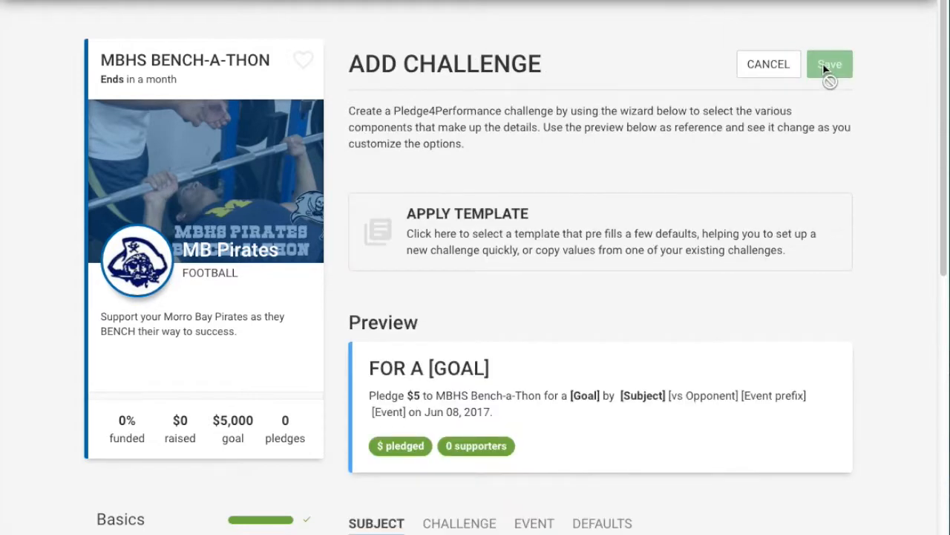
scroll(772, 361, "down", 1)
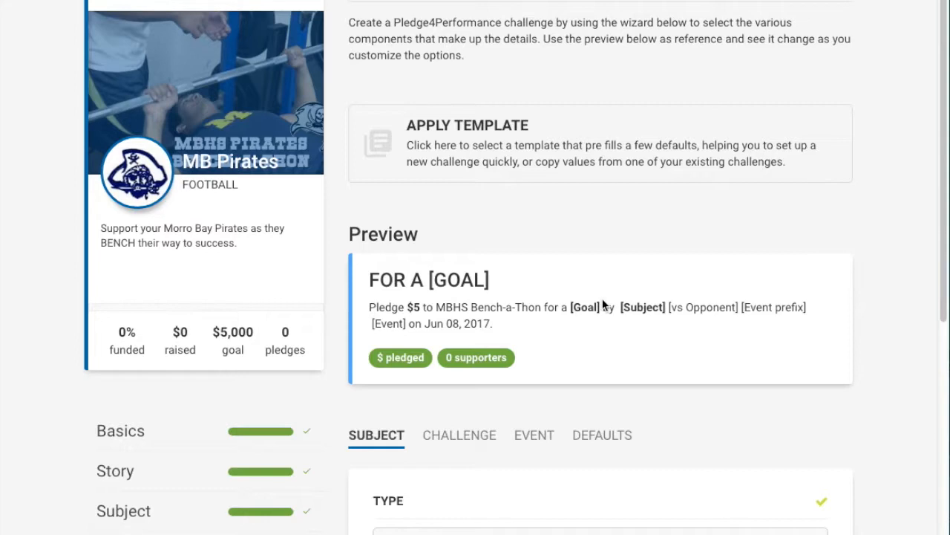
scroll(604, 298, "down", 1)
scroll(602, 289, "down", 1)
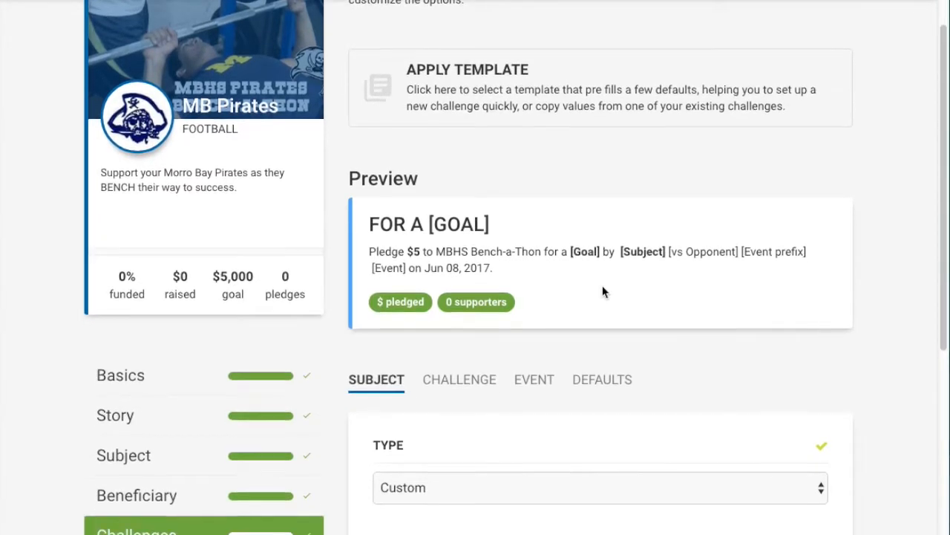
scroll(578, 364, "down", 1)
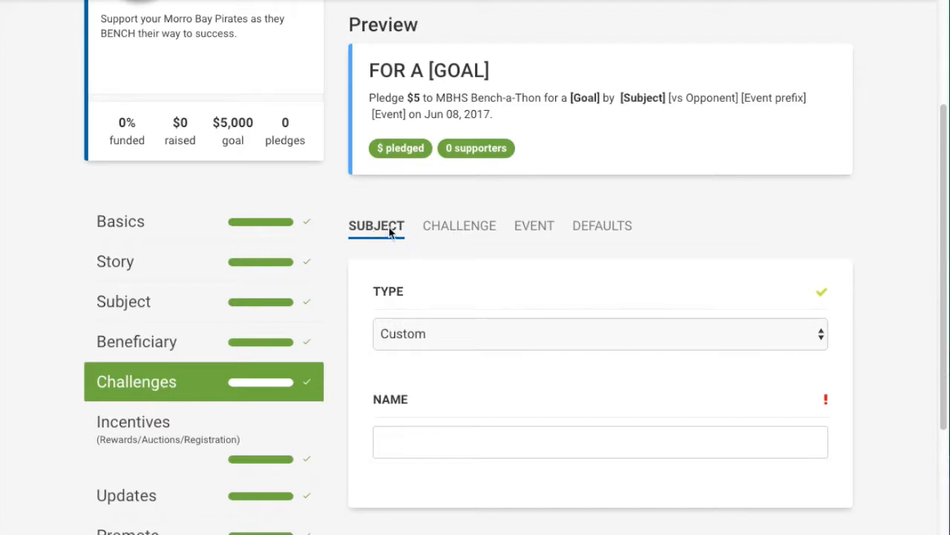
left_click(631, 342)
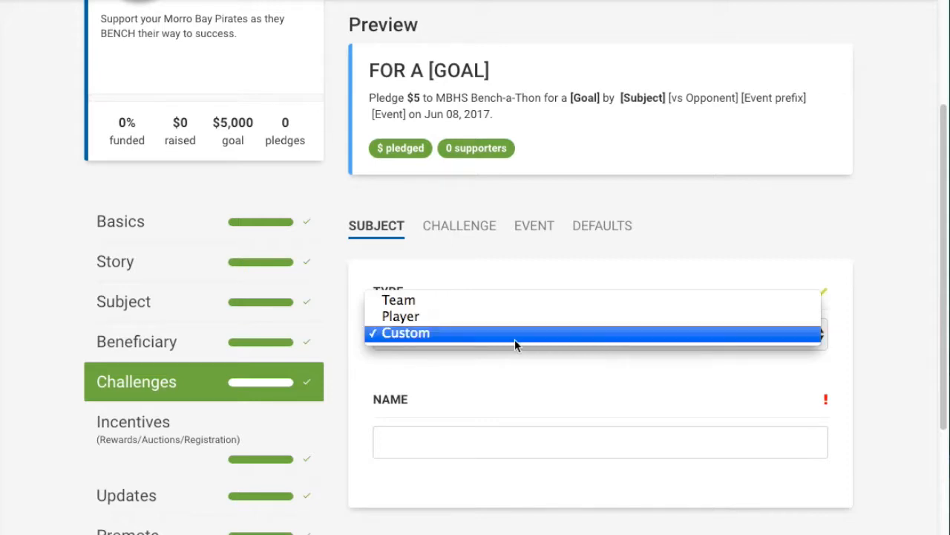
left_click(546, 382)
left_click(470, 444)
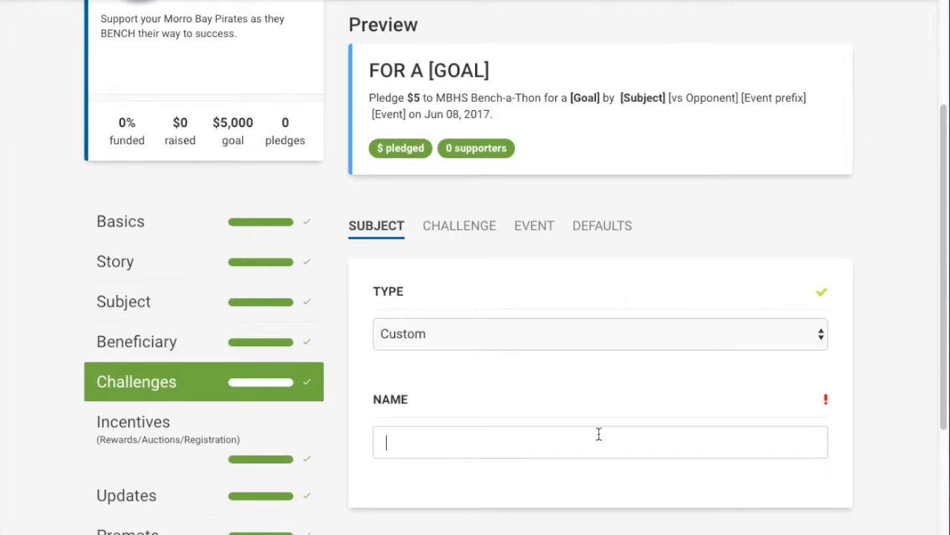
type("Johnny ")
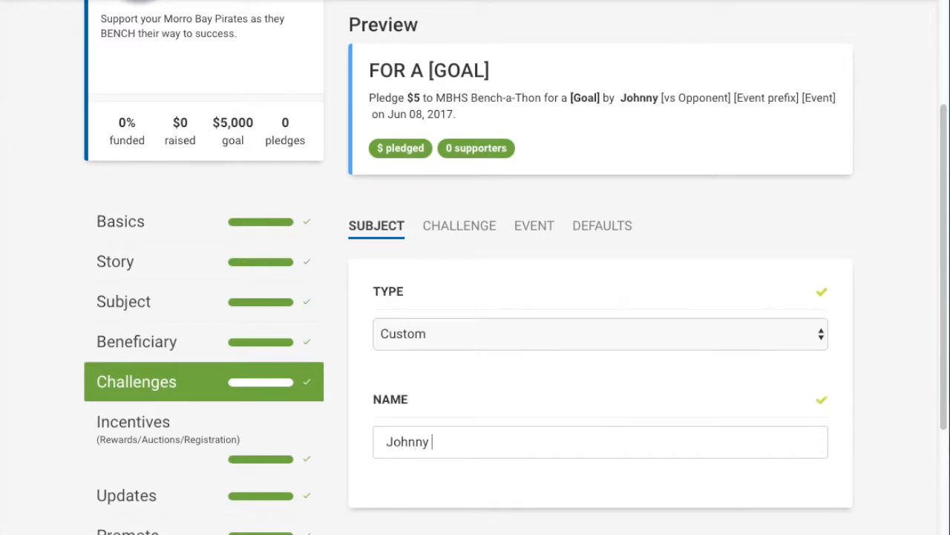
type("Quarterback")
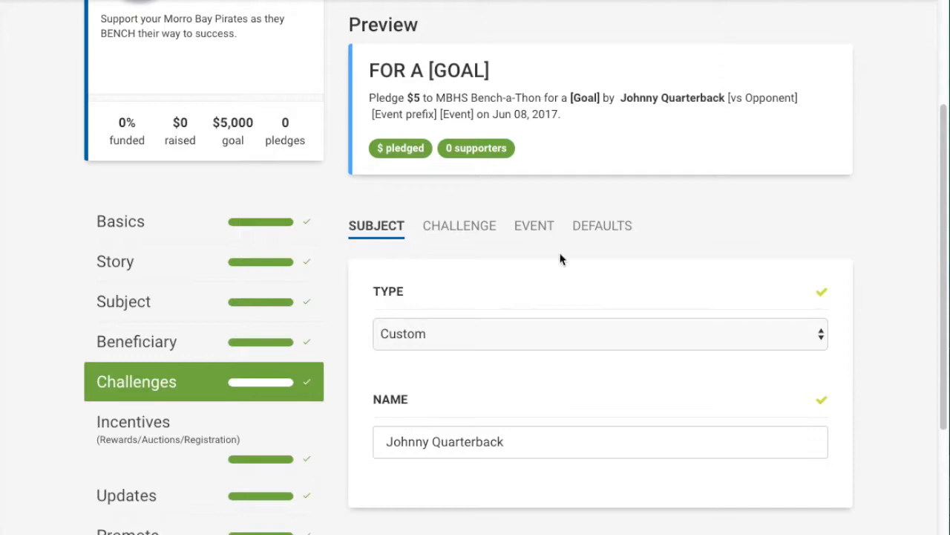
Set the challenge goal to "Pound" and make pledges count for each one instead of a single achievement.
left_click(447, 232)
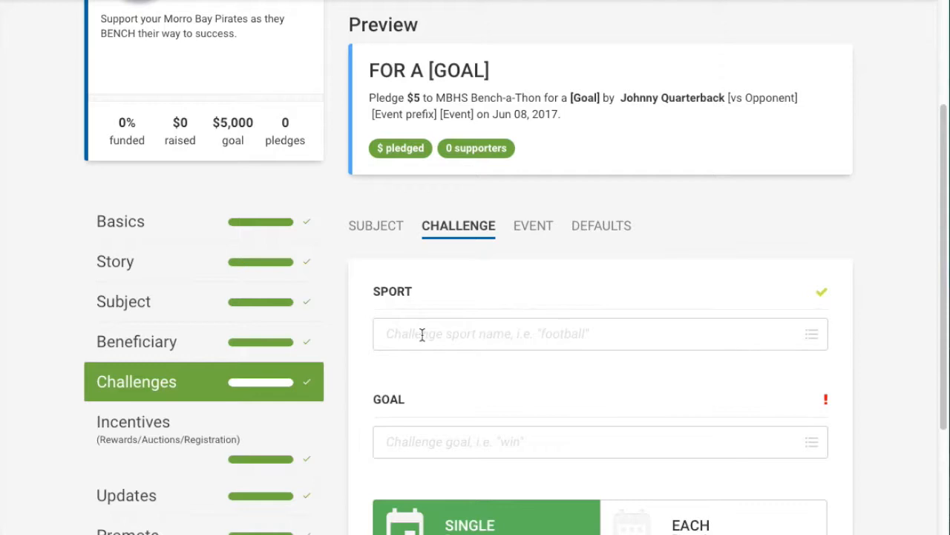
left_click(401, 441)
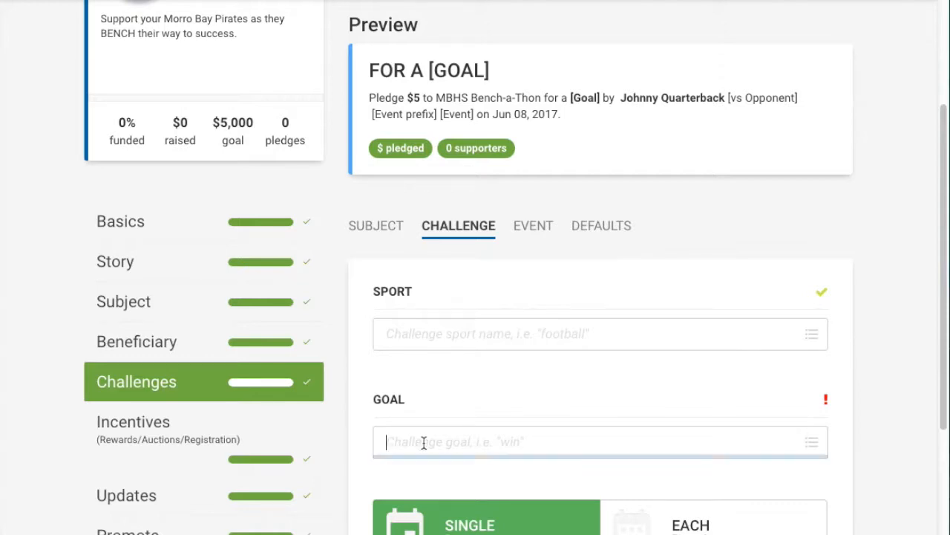
type("Pound")
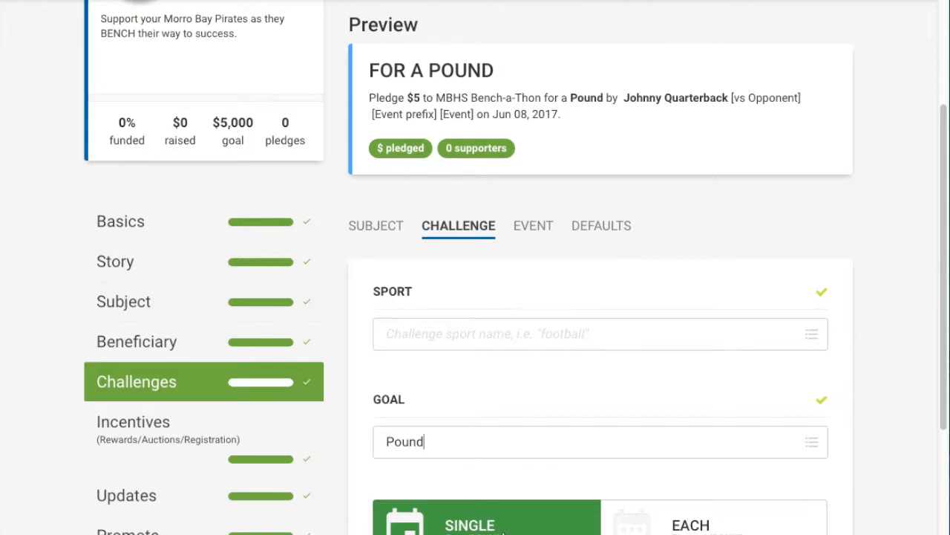
left_click(703, 524)
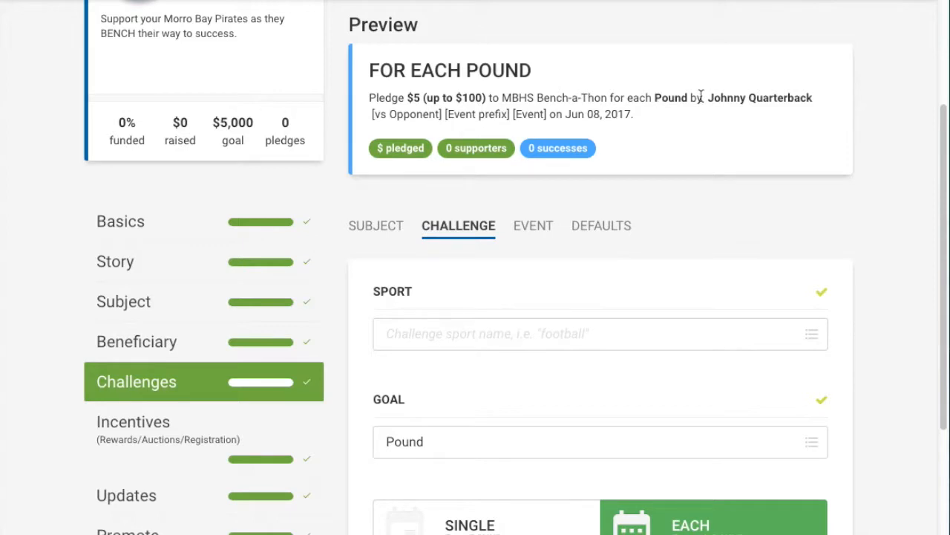
Set the challenge's event name to "Bench-a-Thon" with the event prefix "at the".
left_click(524, 234)
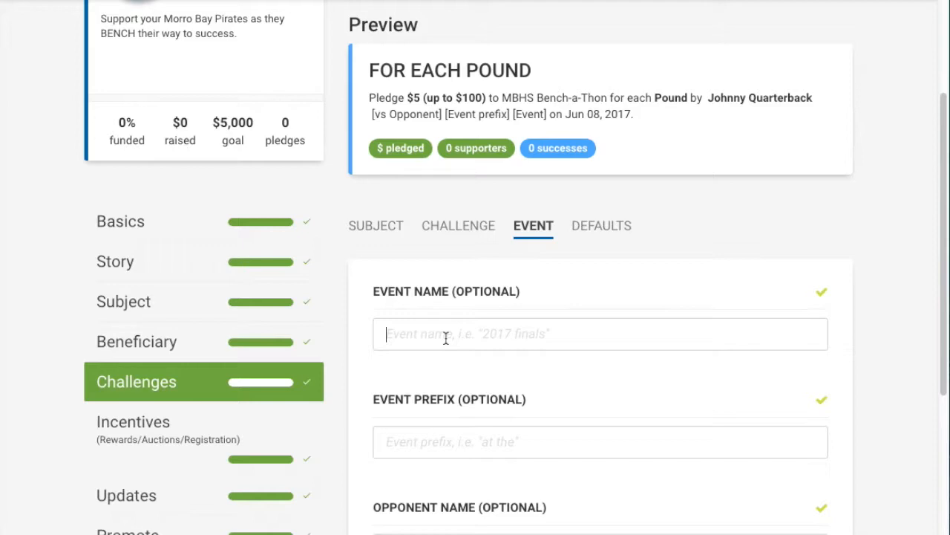
type("Bench-a-Thon")
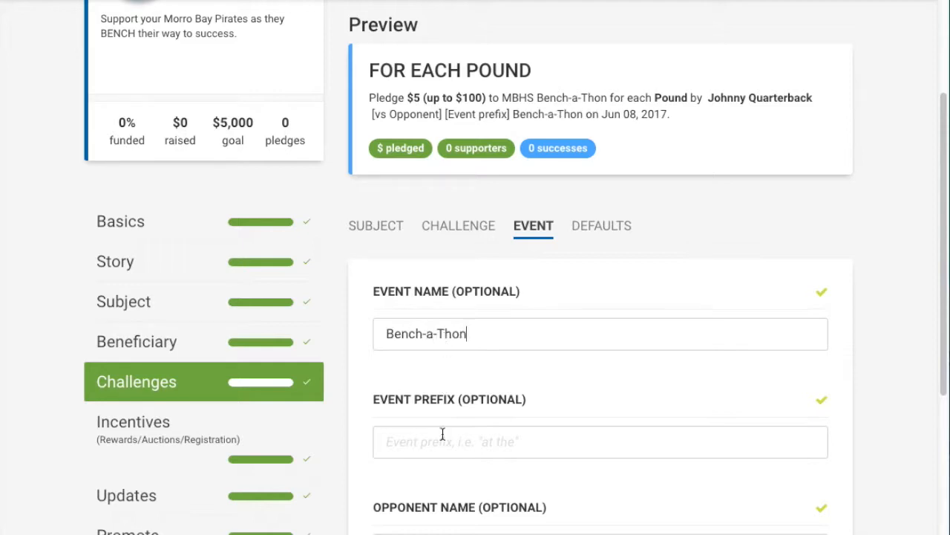
left_click(442, 446)
type("at the")
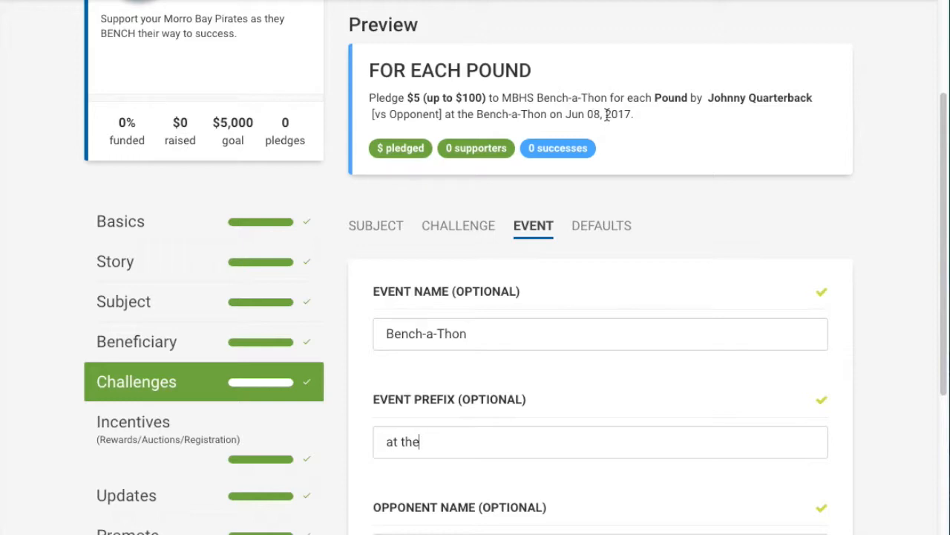
Set the suggested pledge amount to 0.50 USD and the suggested max amount to 200 USD, and save the challenge.
left_click(593, 234)
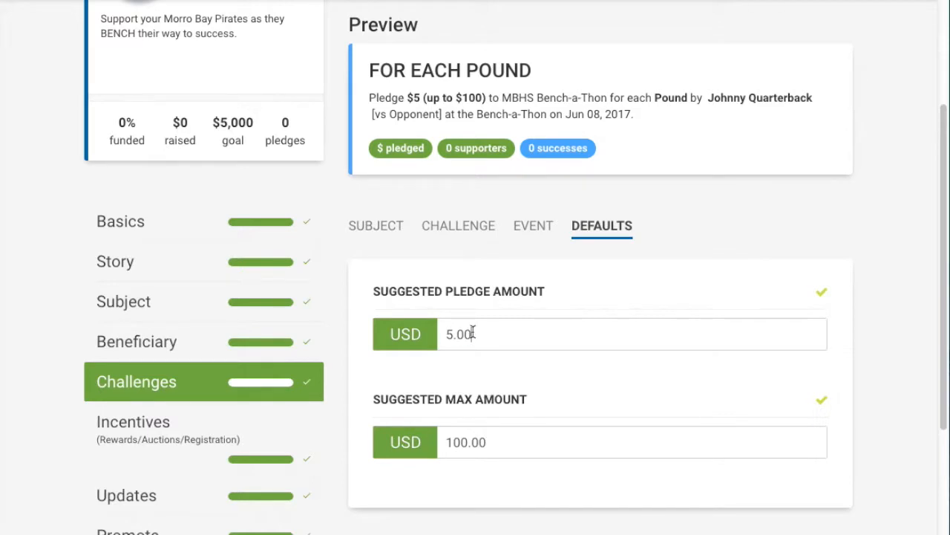
left_click_drag(448, 334, 500, 334)
key("BackSpace")
type(".50")
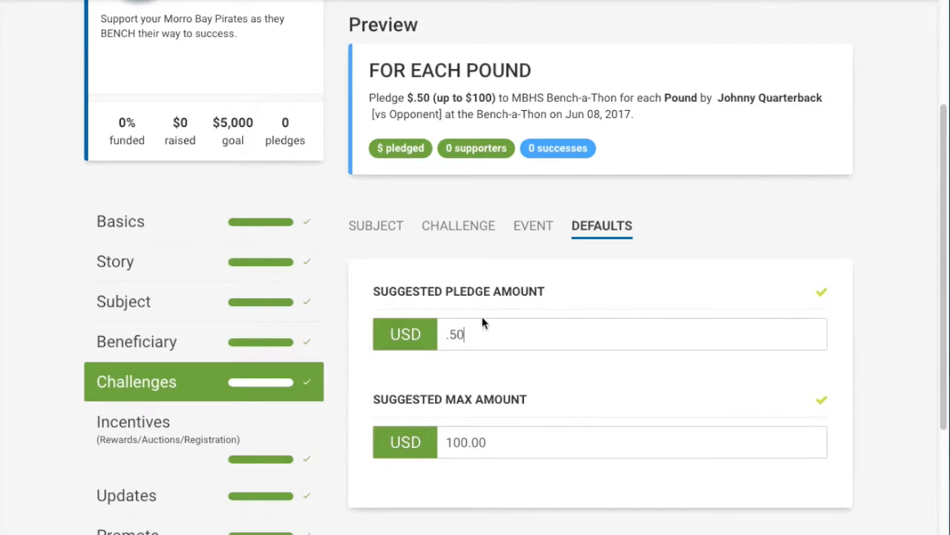
double_click(459, 444)
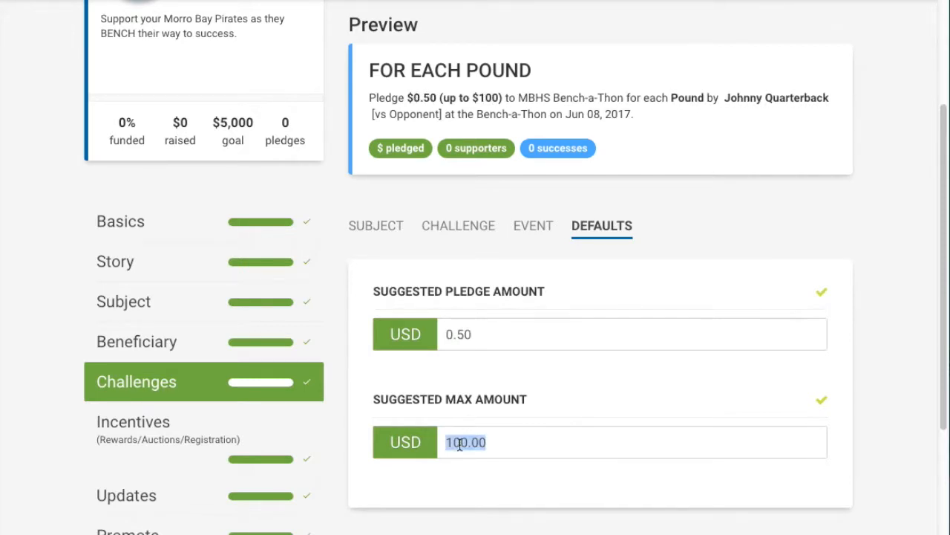
type("200")
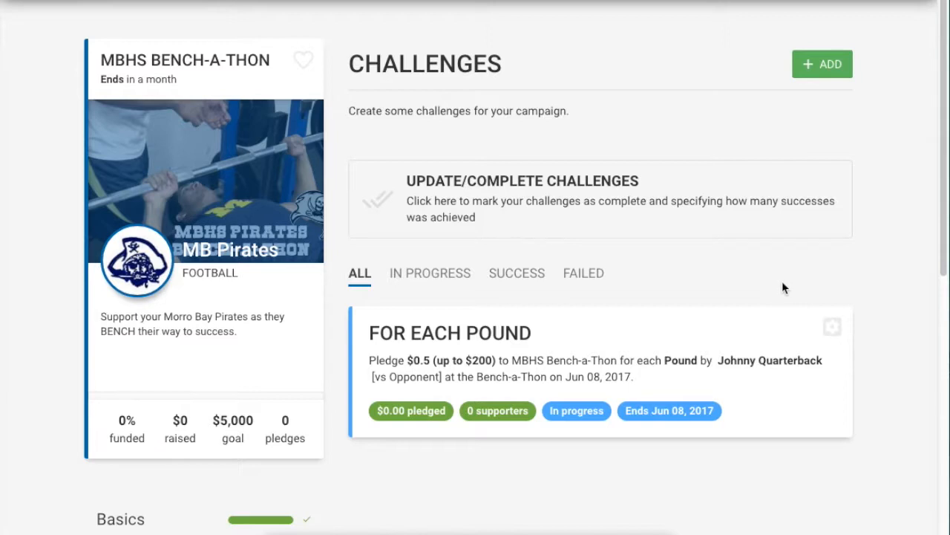
left_click_drag(444, 376, 373, 376)
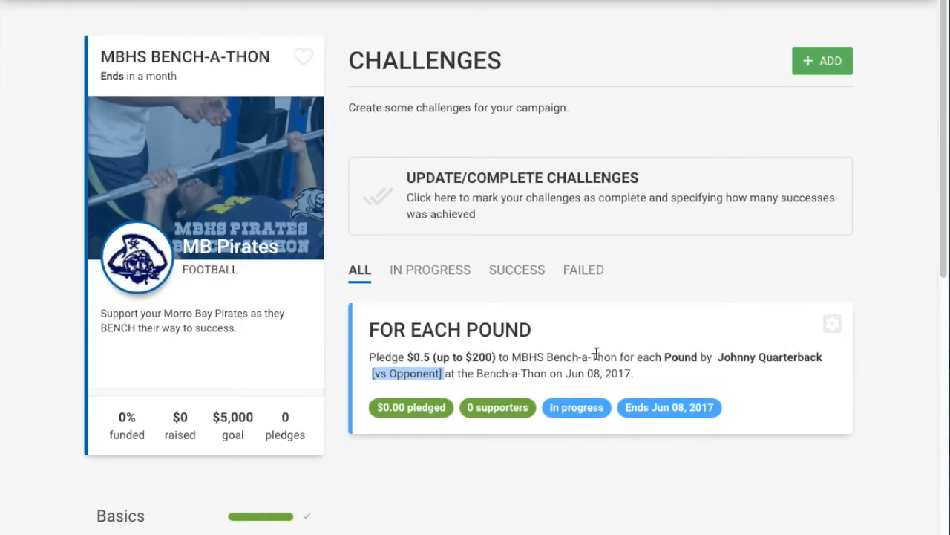
Start a second challenge and apply the existing per-pound challenge as its template.
left_click(826, 65)
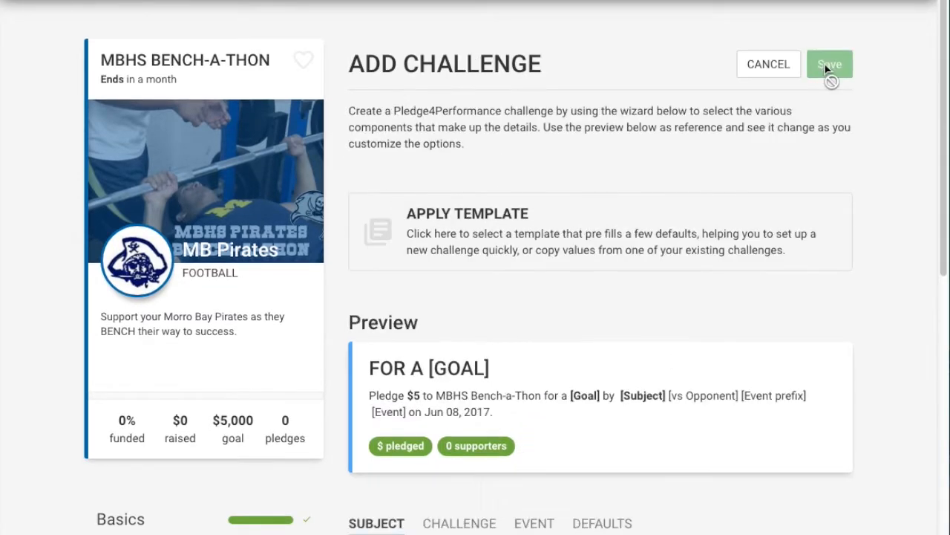
left_click(534, 230)
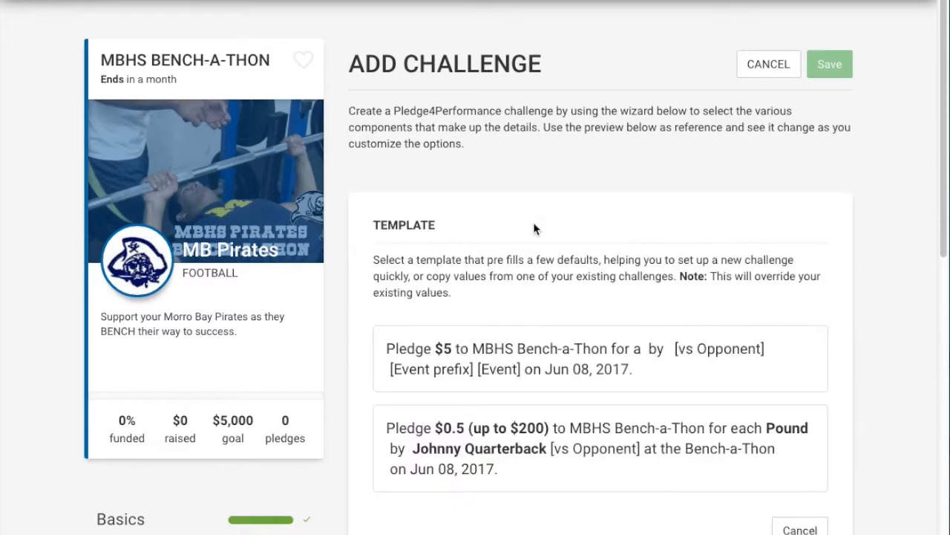
left_click(530, 442)
Replace the subject name with the second player's name and save the copied challenge.
scroll(588, 358, "down", 2)
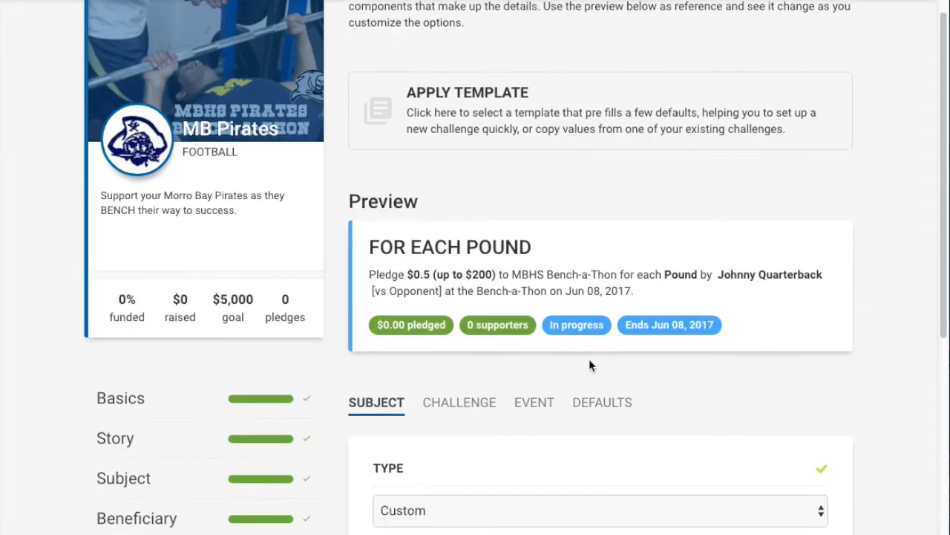
scroll(589, 364, "down", 1)
scroll(584, 364, "down", 1)
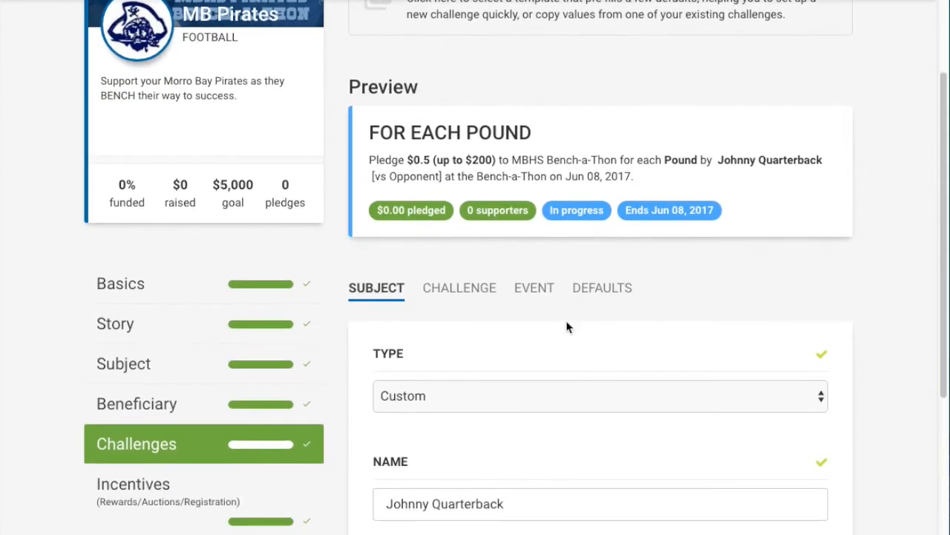
left_click_drag(513, 505, 378, 497)
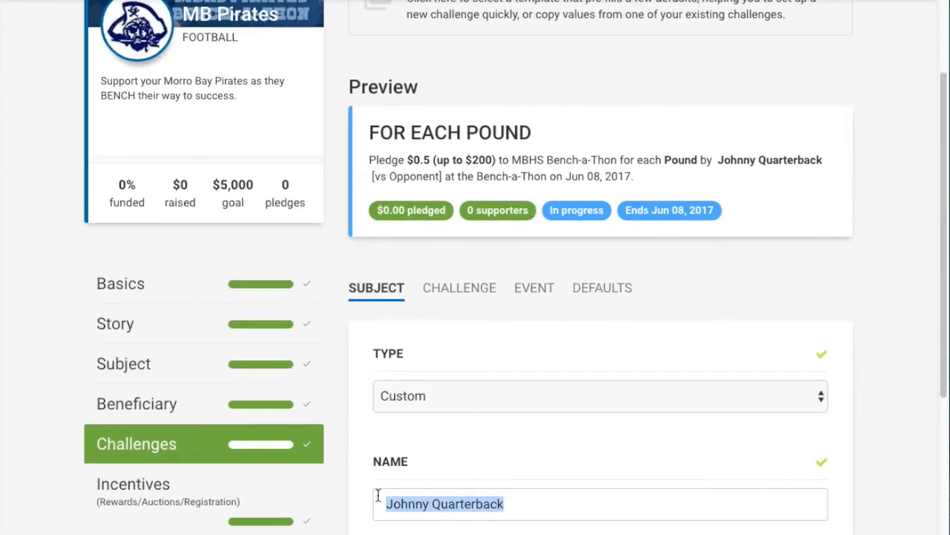
type("Timmy Ta")
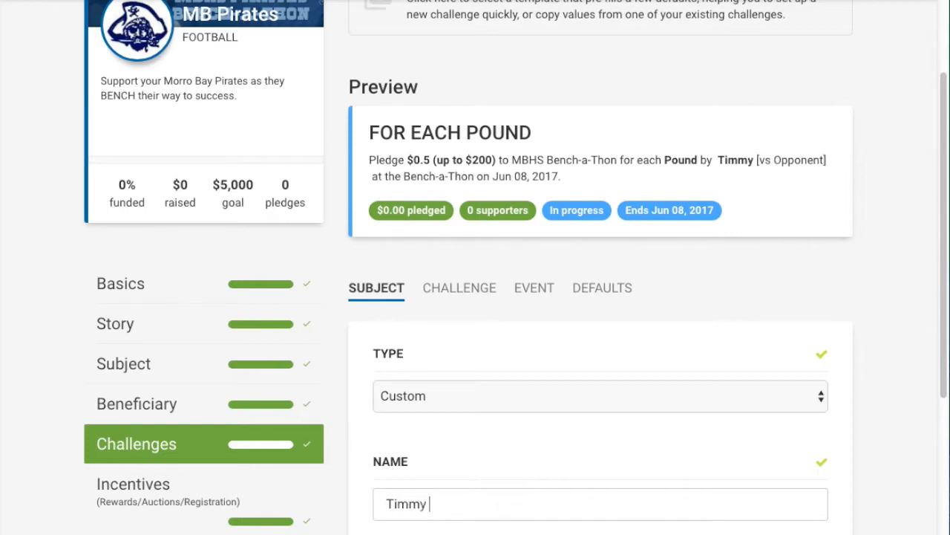
type("ckle")
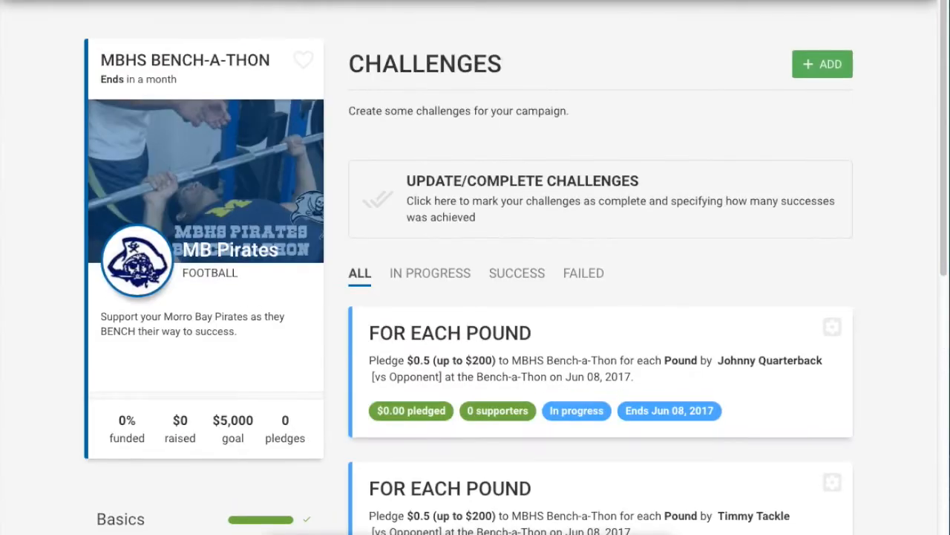
Review both per-pound challenges in the list and open the MBHS Bench-a-Thon campaign page.
scroll(701, 279, "down", 2)
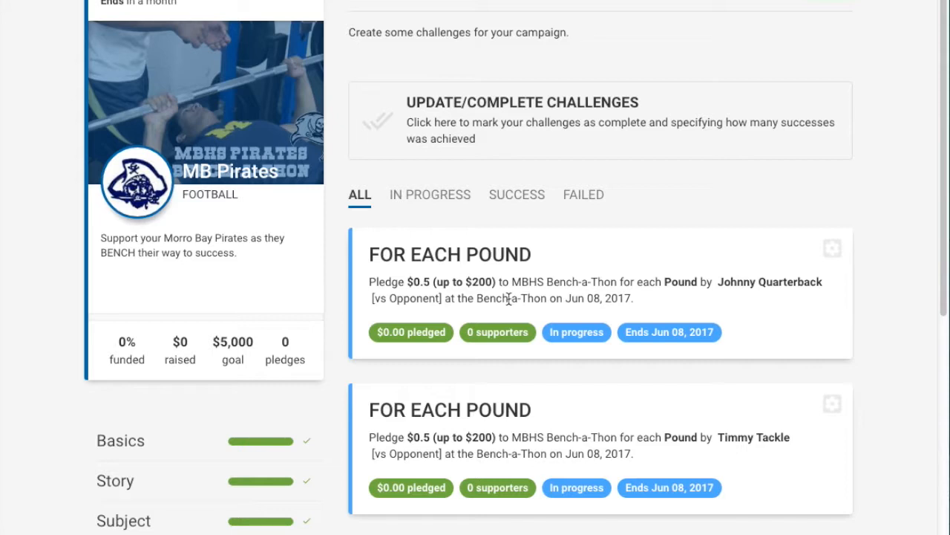
scroll(511, 297, "up", 1)
scroll(512, 298, "down", 1)
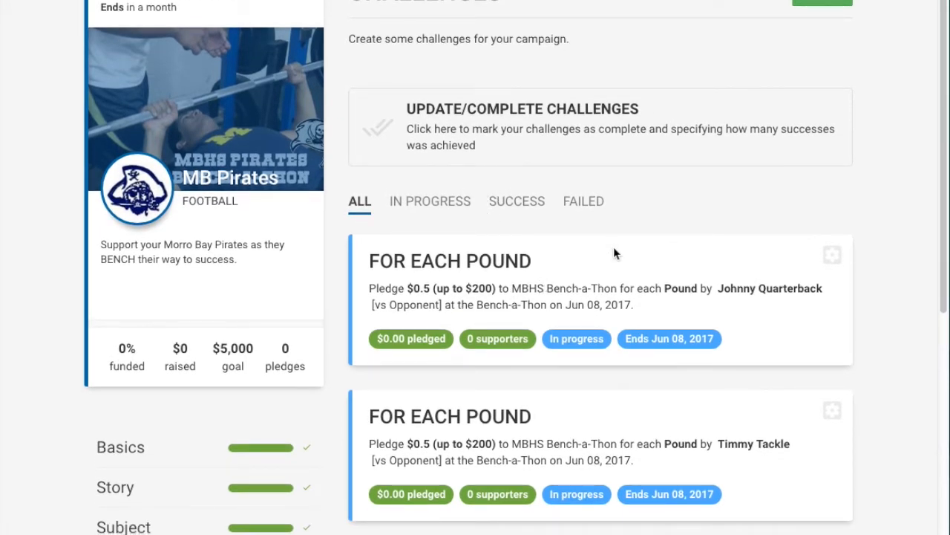
scroll(614, 251, "up", 1)
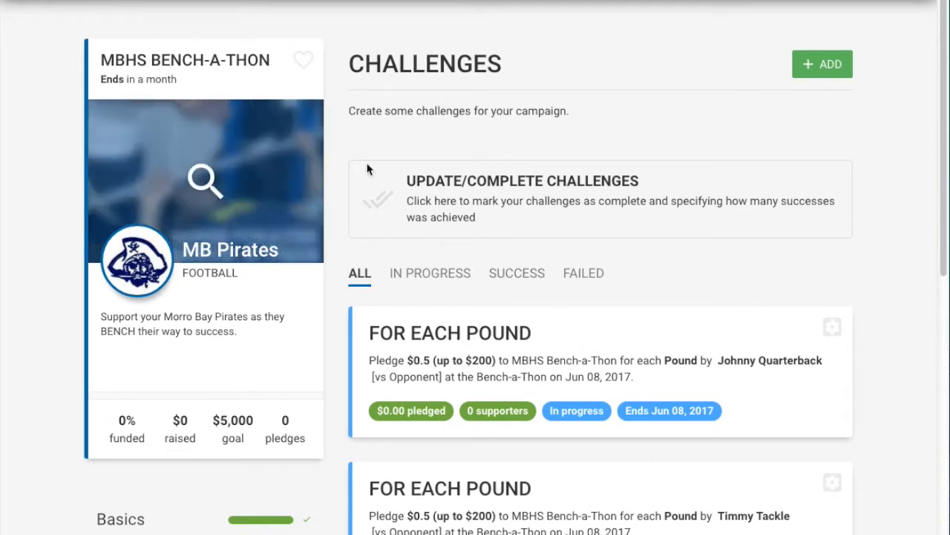
left_click(218, 61)
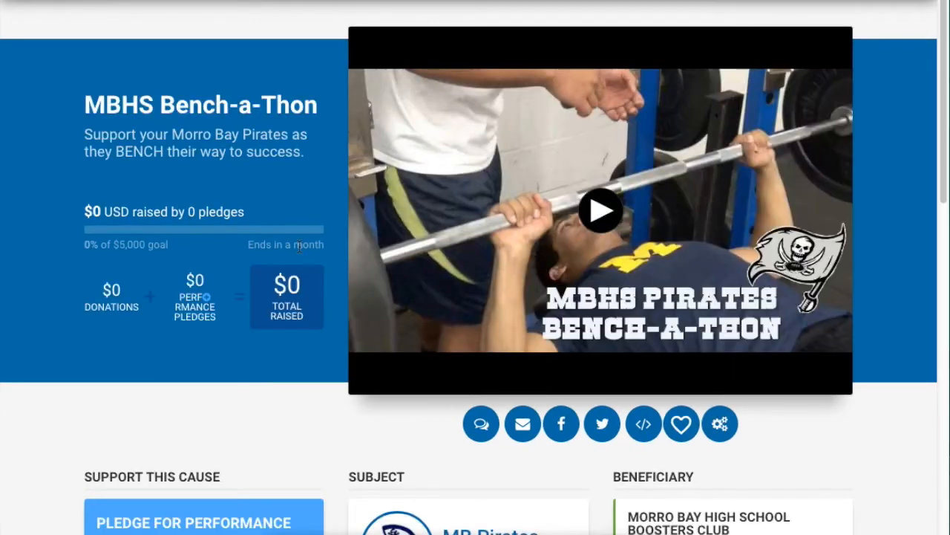
Open the campaign's per-pound performance pledge form, check the players offered as pledge goals, and return to the campaign page.
scroll(307, 248, "down", 2)
scroll(312, 250, "down", 2)
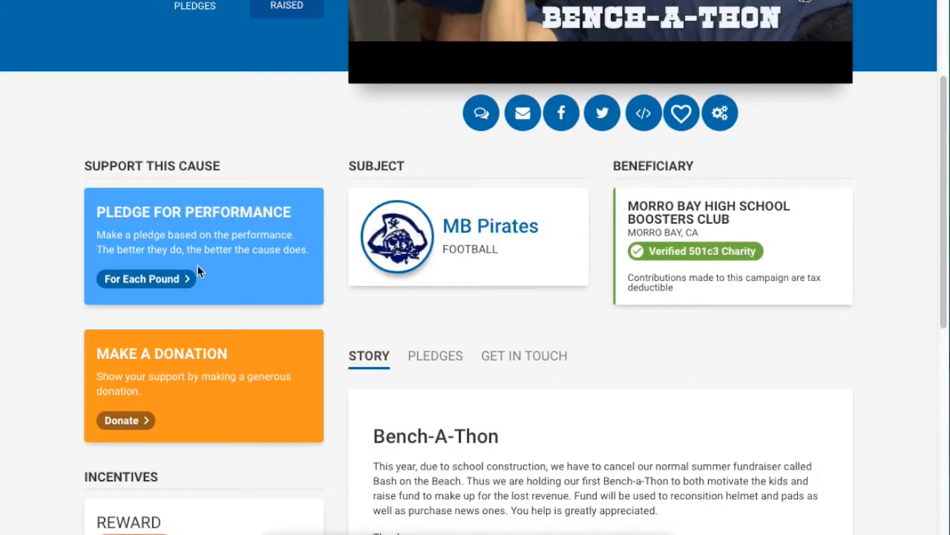
left_click(141, 279)
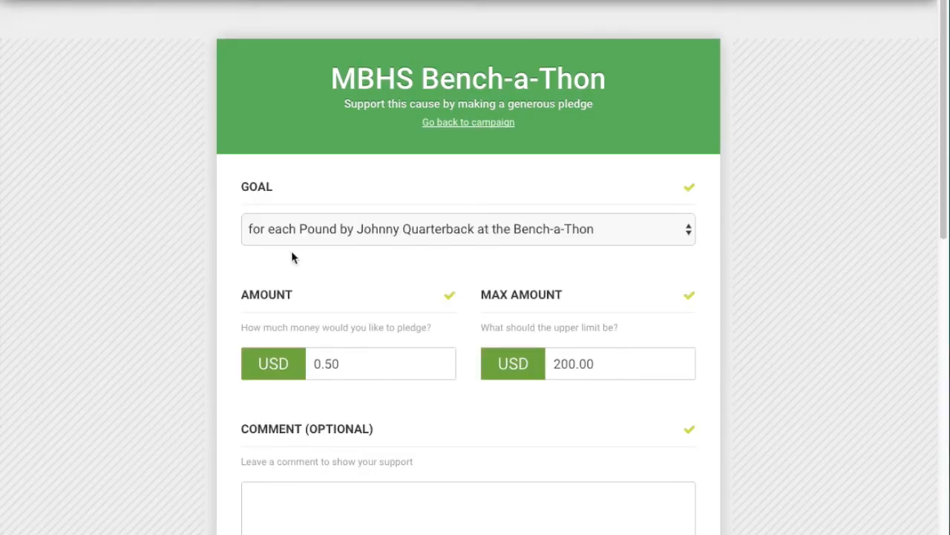
left_click(653, 228)
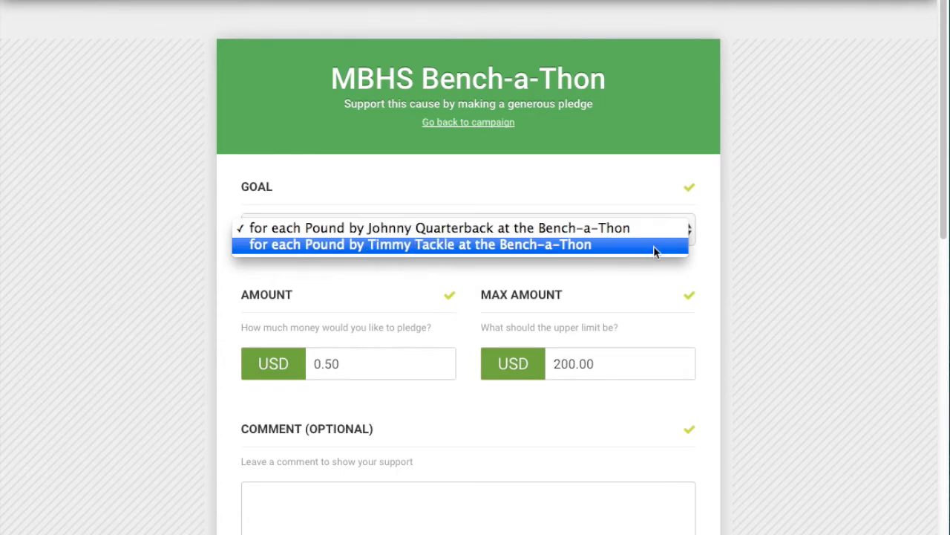
left_click(167, 242)
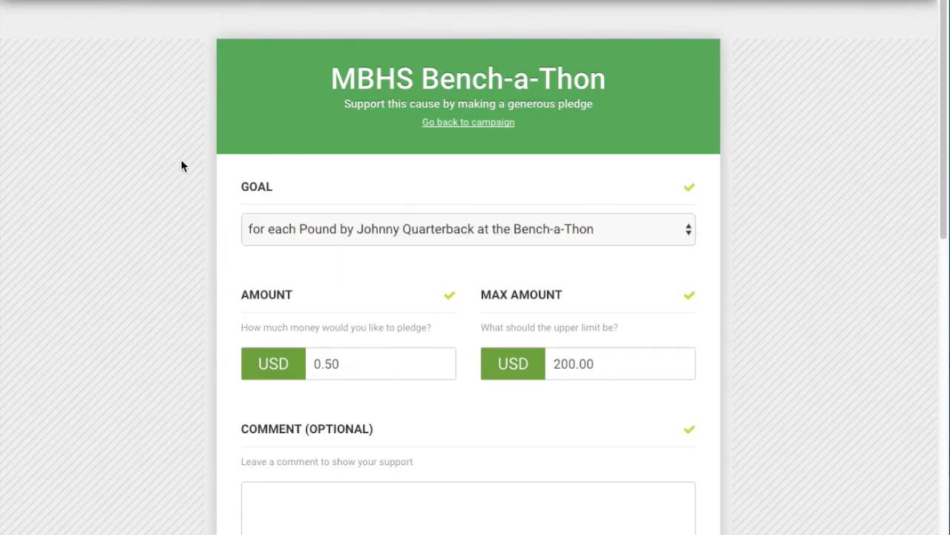
left_click(476, 122)
scroll(193, 406, "down", 2)
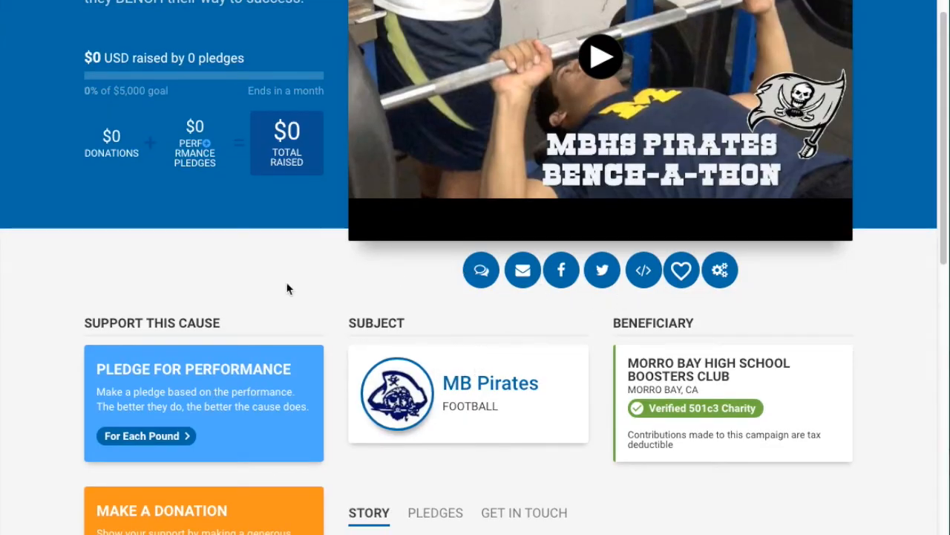
scroll(287, 287, "up", 2)
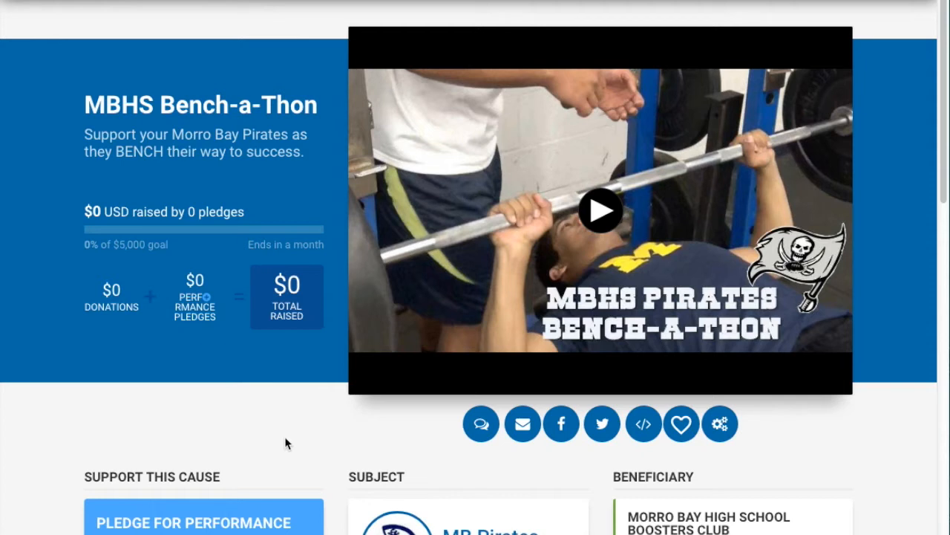
scroll(286, 444, "down", 2)
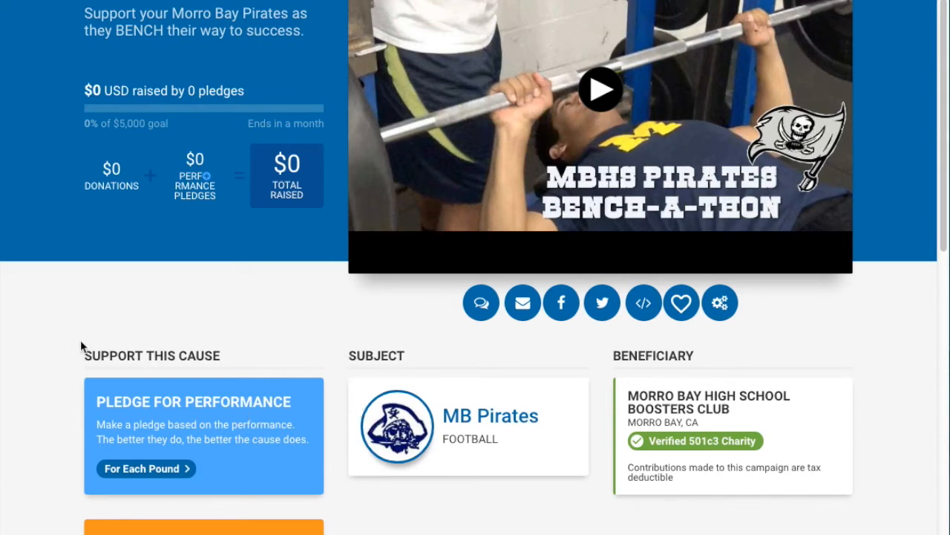
scroll(81, 346, "down", 2)
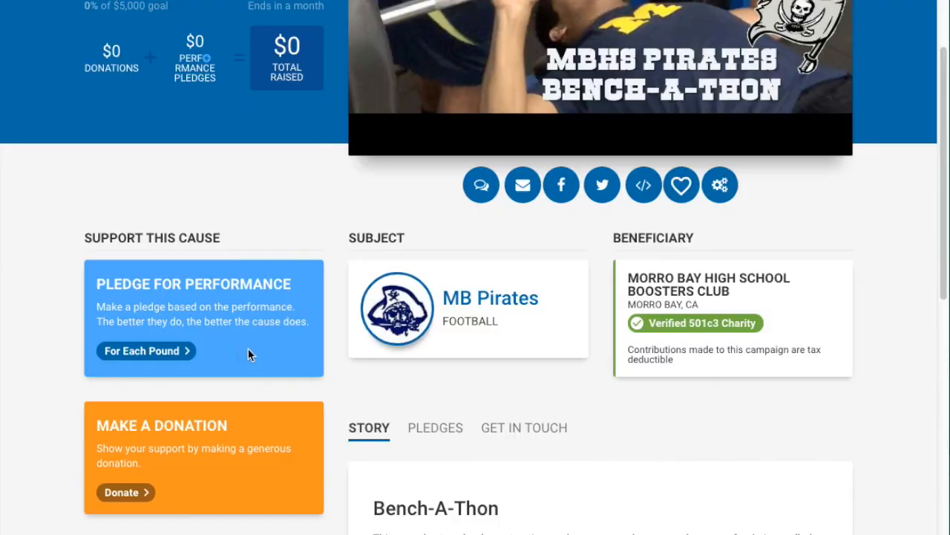
scroll(248, 354, "up", 3)
scroll(248, 355, "up", 1)
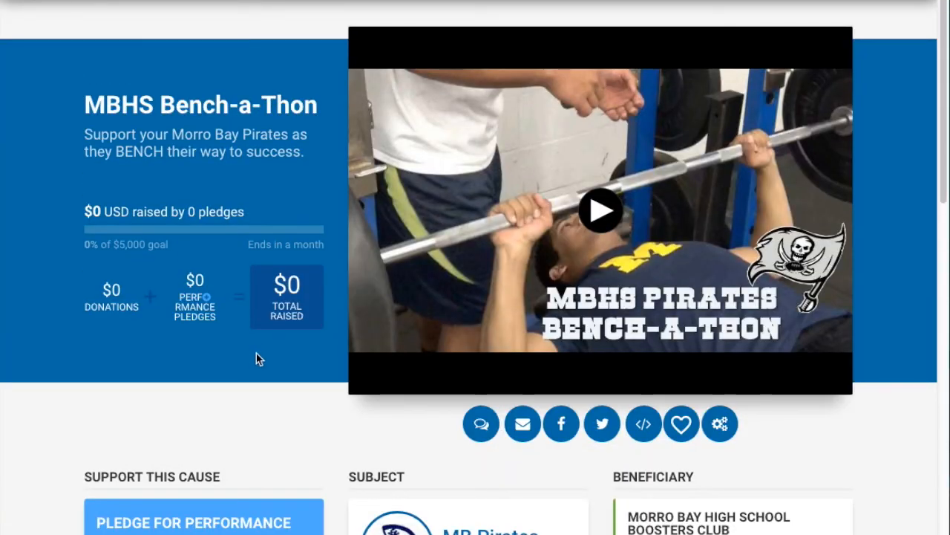